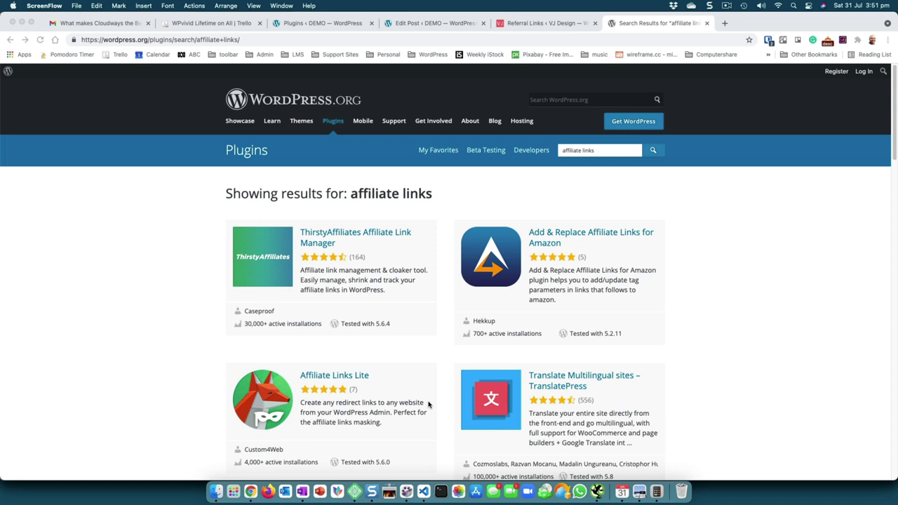
Open the GeneratePress referral link's edit screen and select its custom destination URL
click(542, 24)
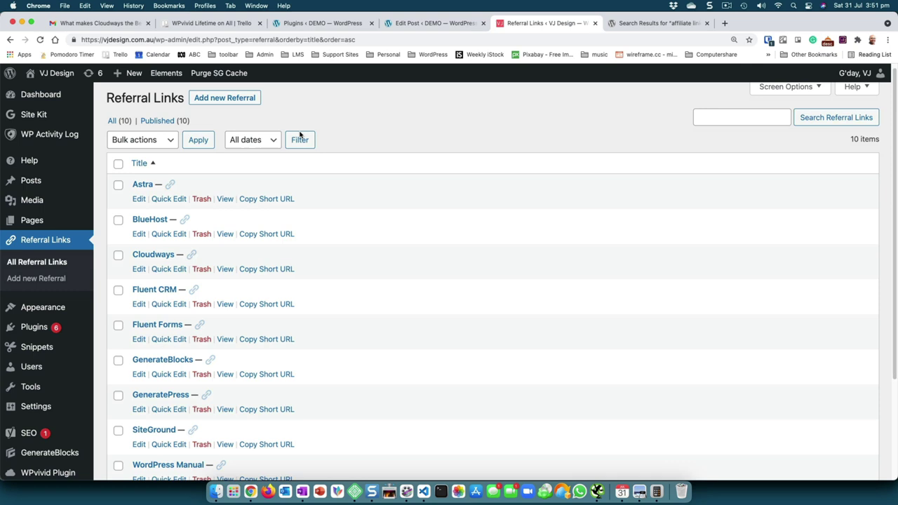
scroll(296, 136, down, 1)
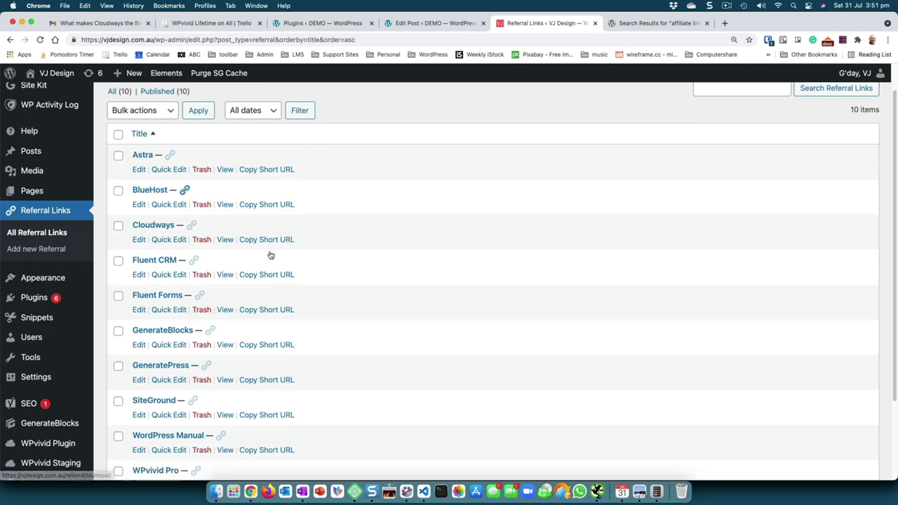
click(141, 381)
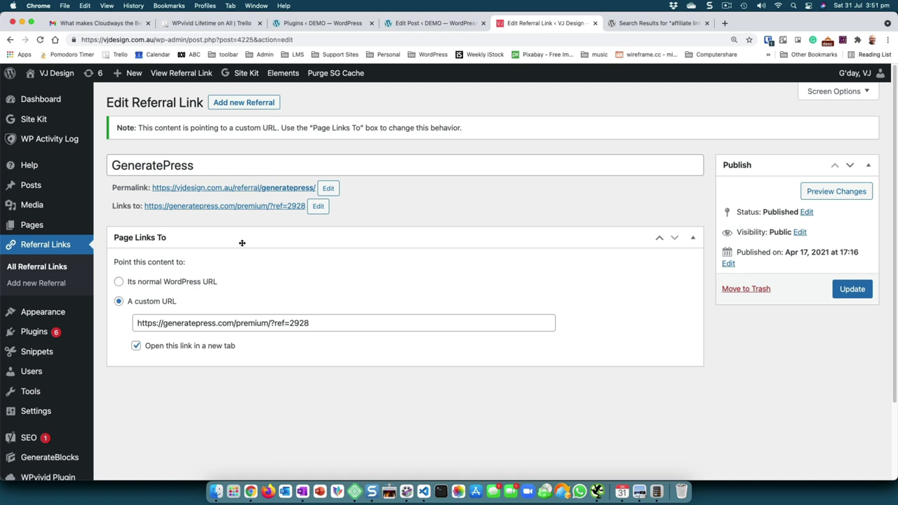
drag(309, 323, 132, 320)
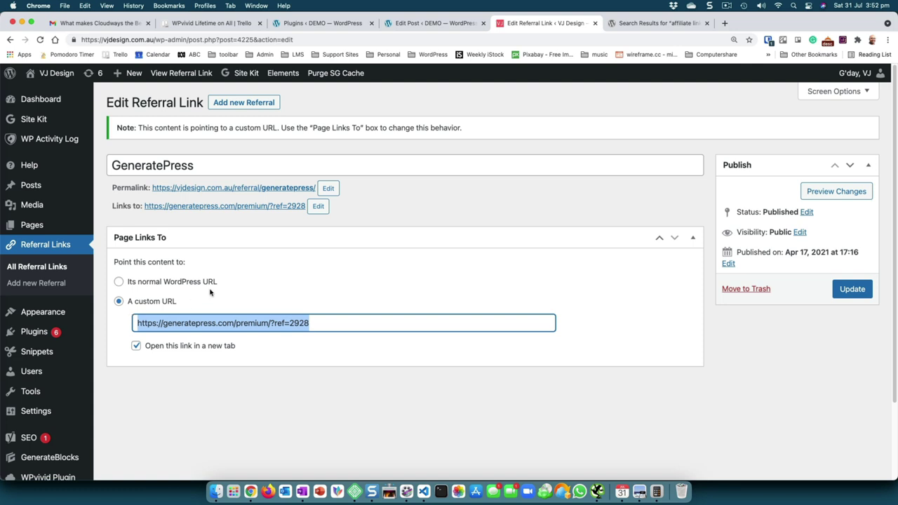
Install and activate the 'Page Links To' plugin from the plugin directory on the DEMO site
click(343, 24)
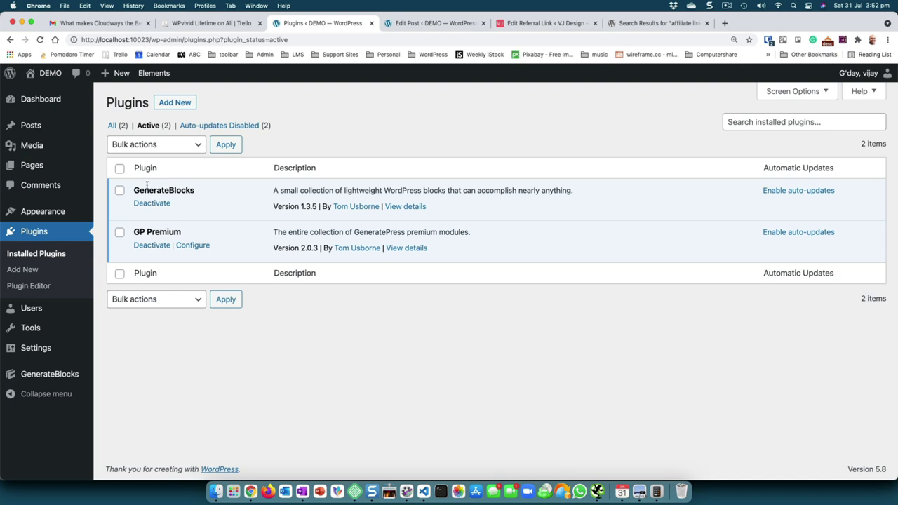
click(174, 103)
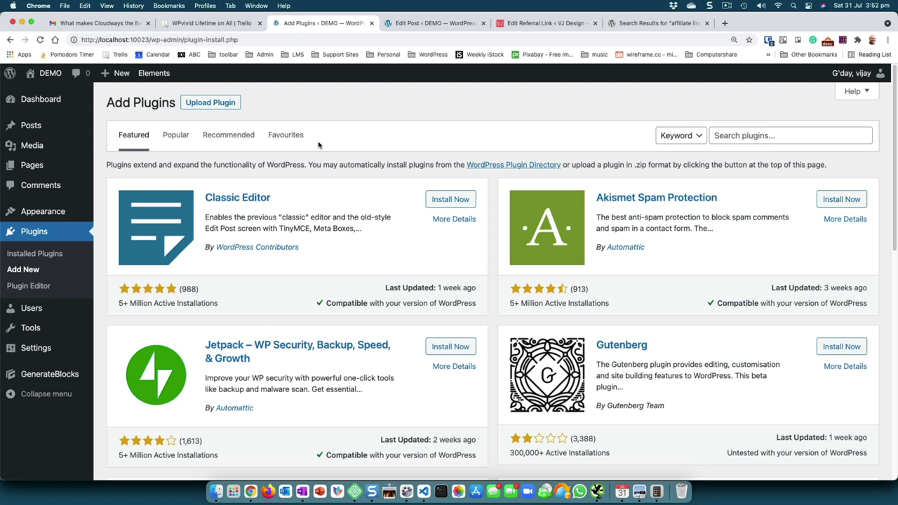
click(741, 137)
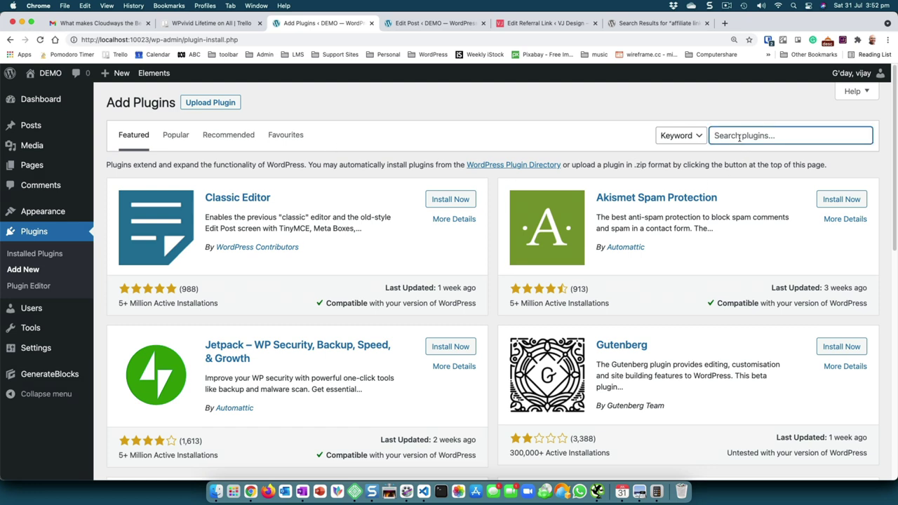
text(page )
text(links to)
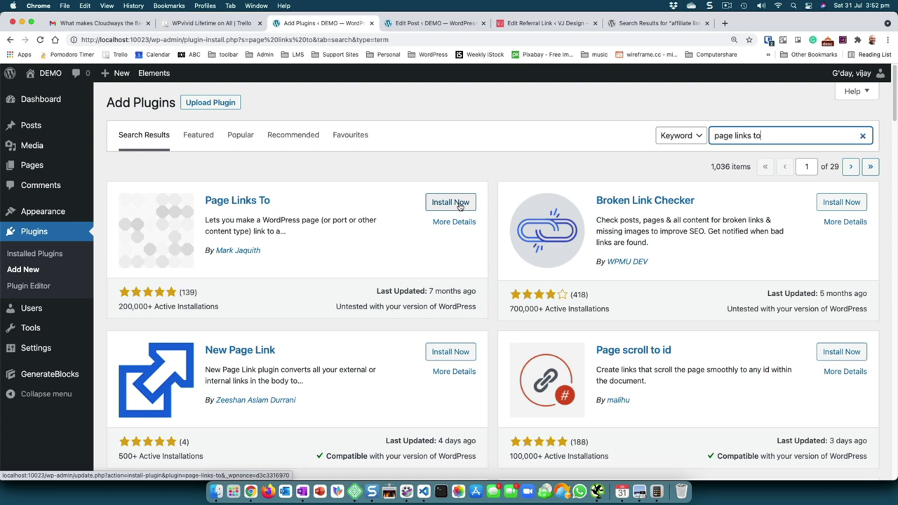
click(460, 205)
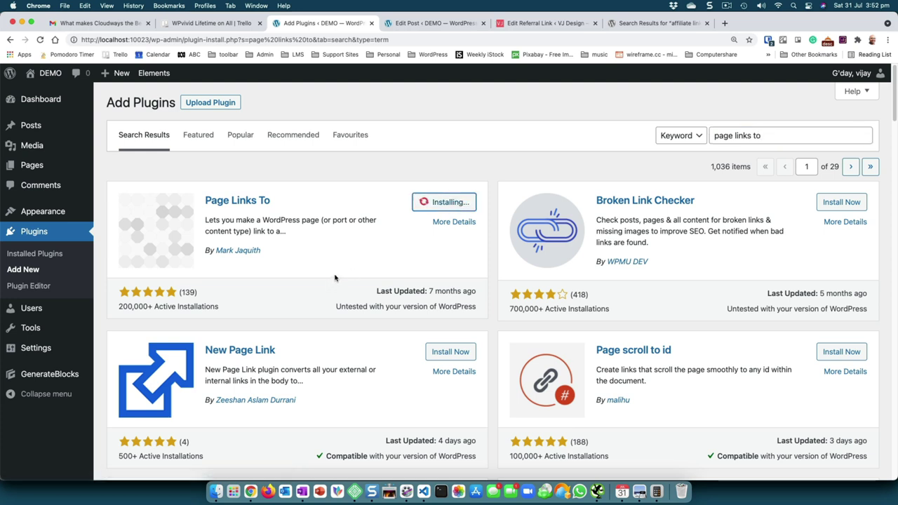
click(471, 203)
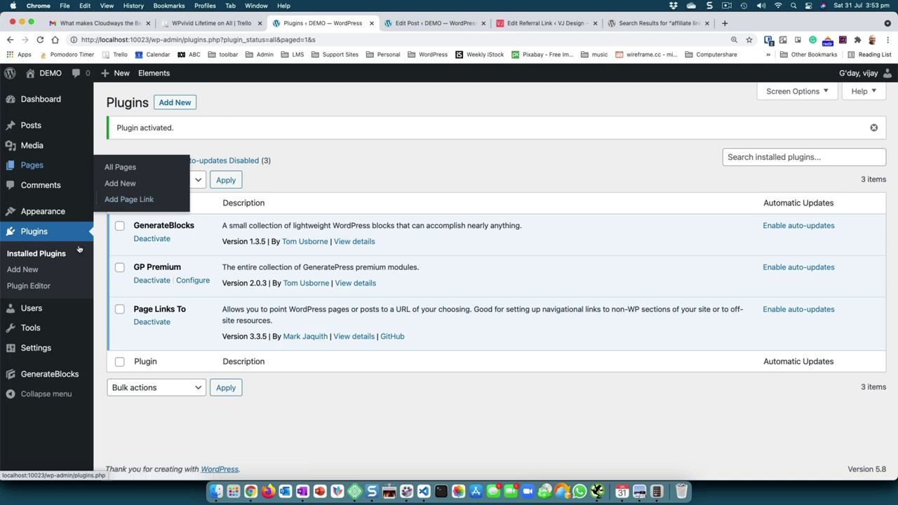
Upload vj-simple-affiliate-links.zip as a plugin, install it and activate it
click(177, 103)
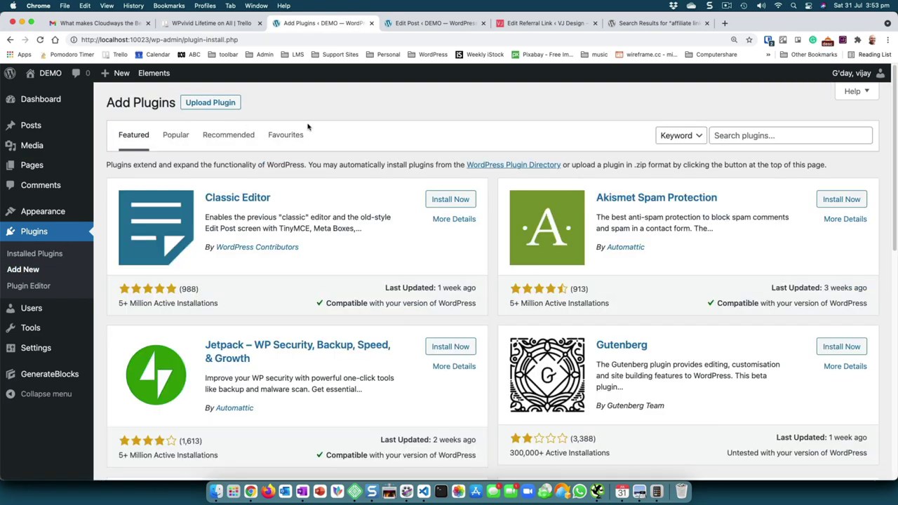
click(210, 103)
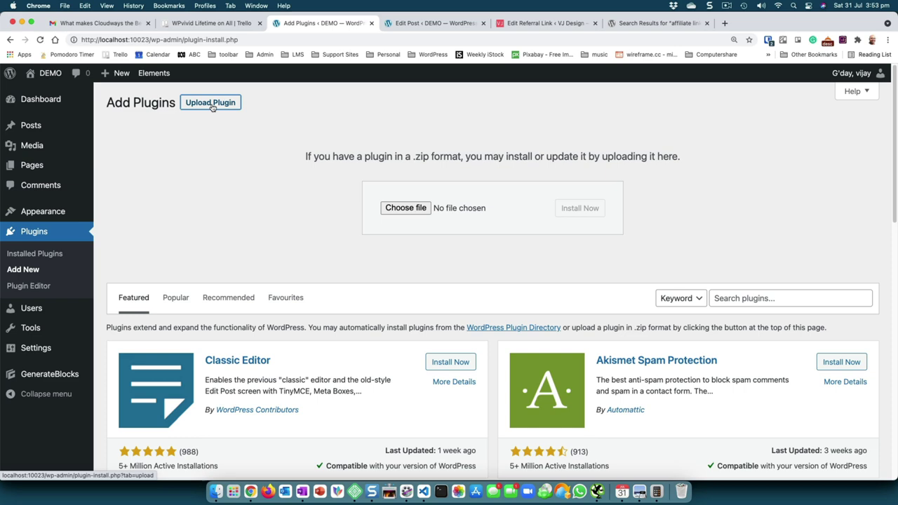
click(403, 207)
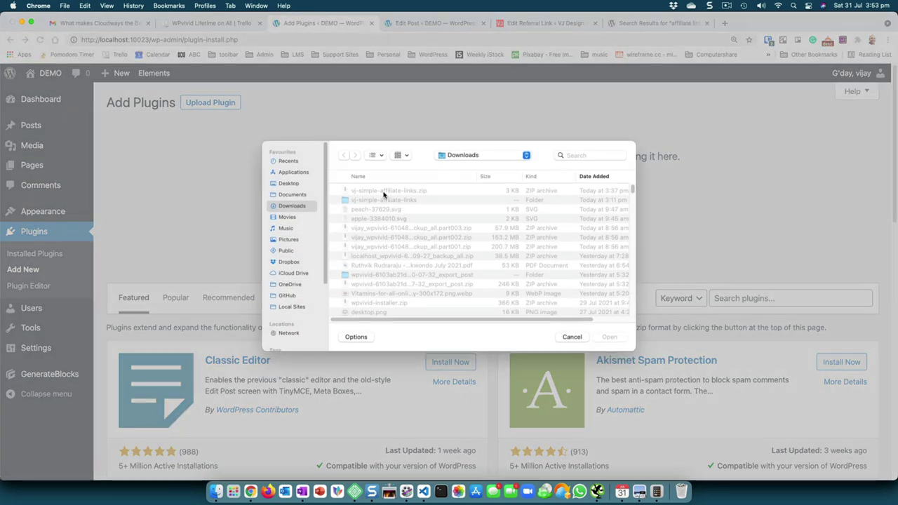
click(385, 192)
click(608, 337)
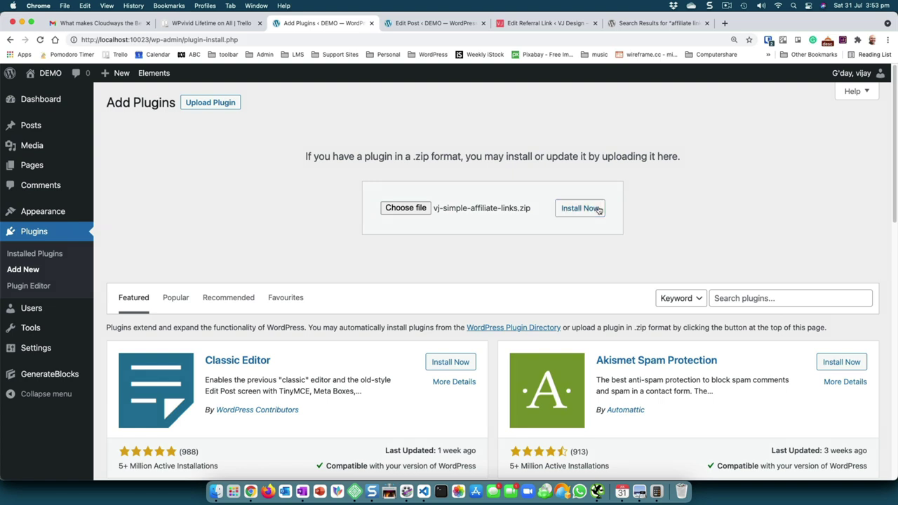
click(593, 208)
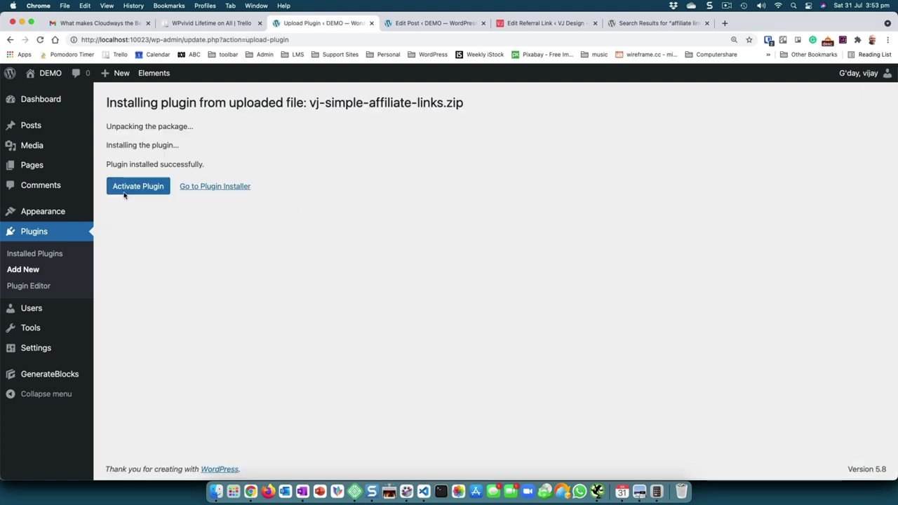
click(138, 191)
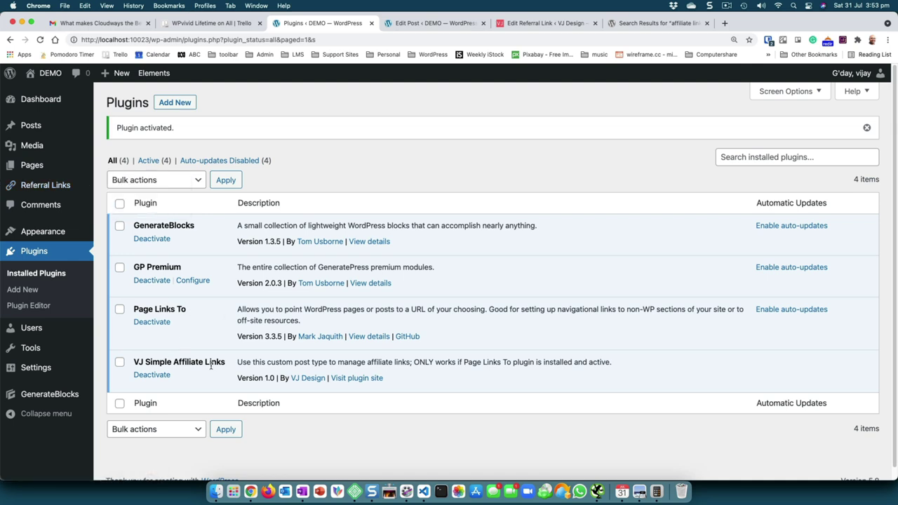
mouse_move(44, 186)
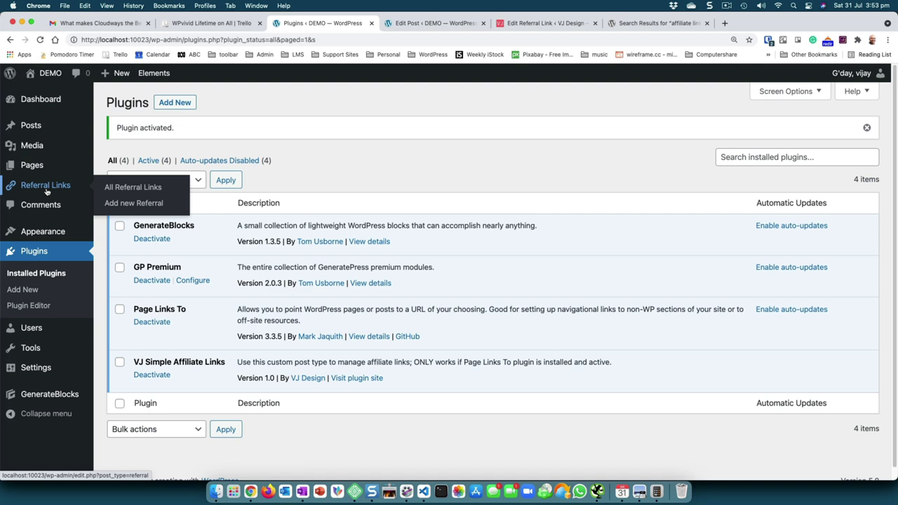
click(112, 188)
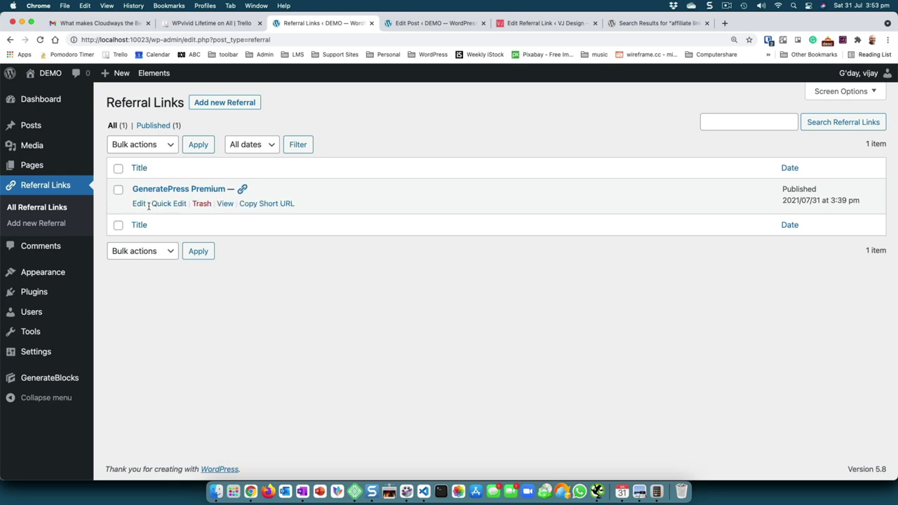
click(207, 105)
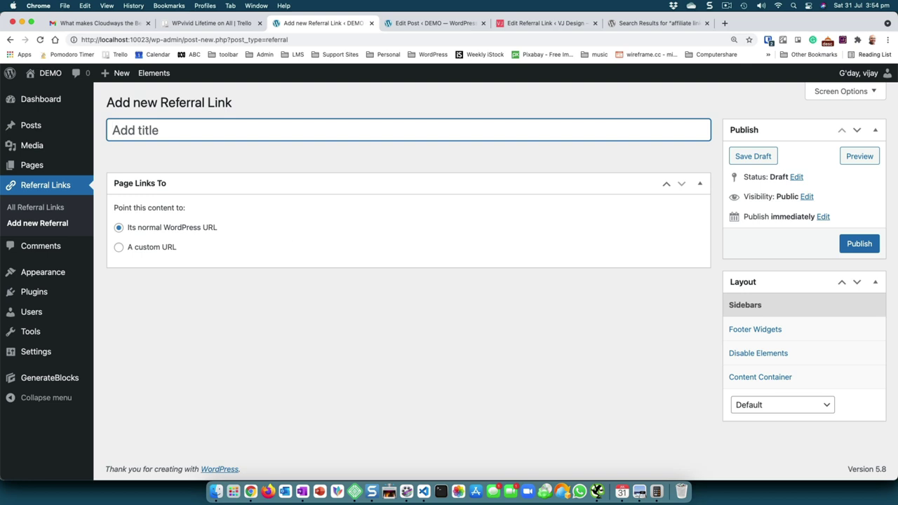
text(Genera)
text(teBl)
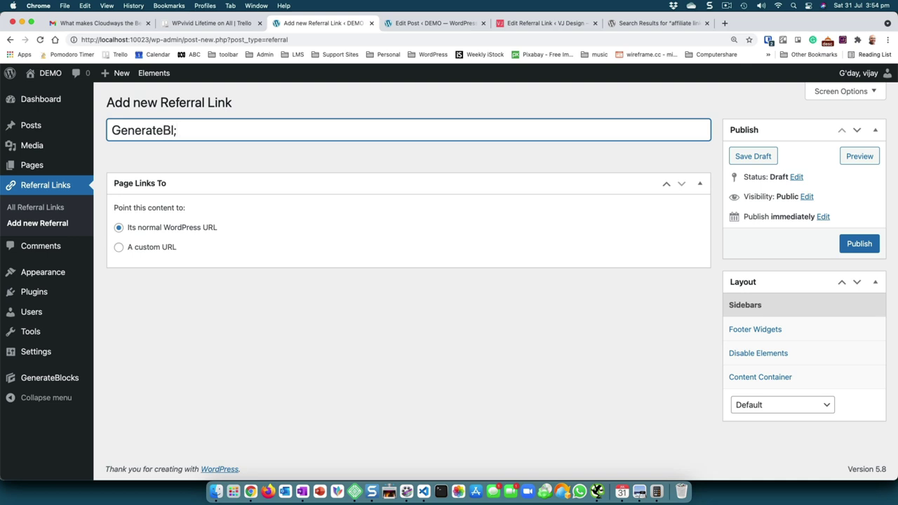
text(ock)
text(s)
click(146, 251)
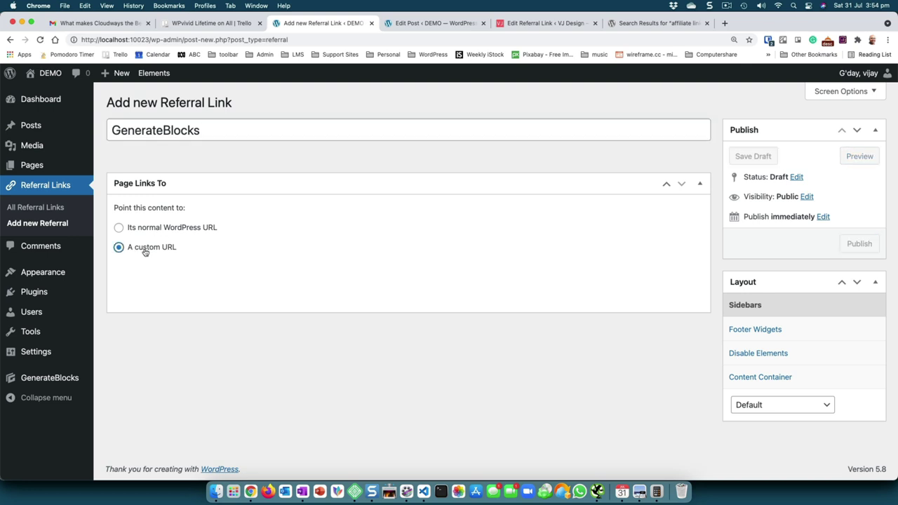
text(https://generateblocks.com/?ref=21)
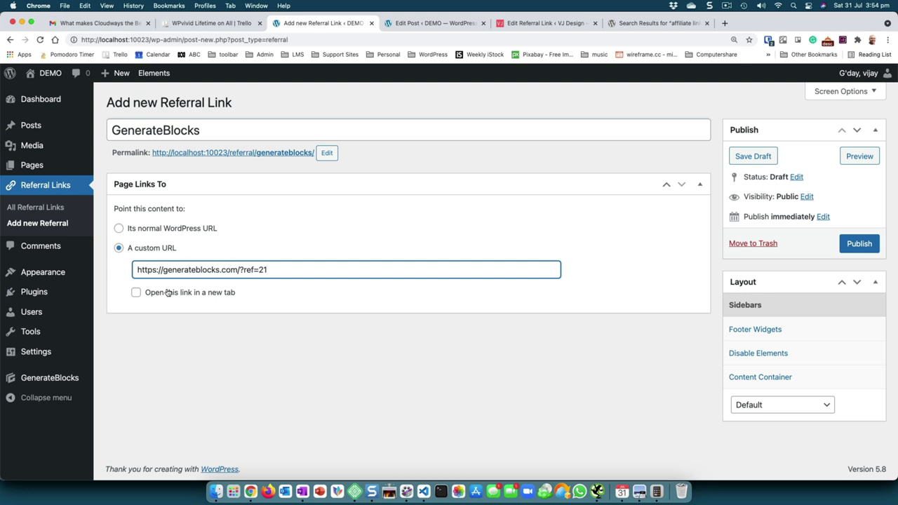
click(137, 294)
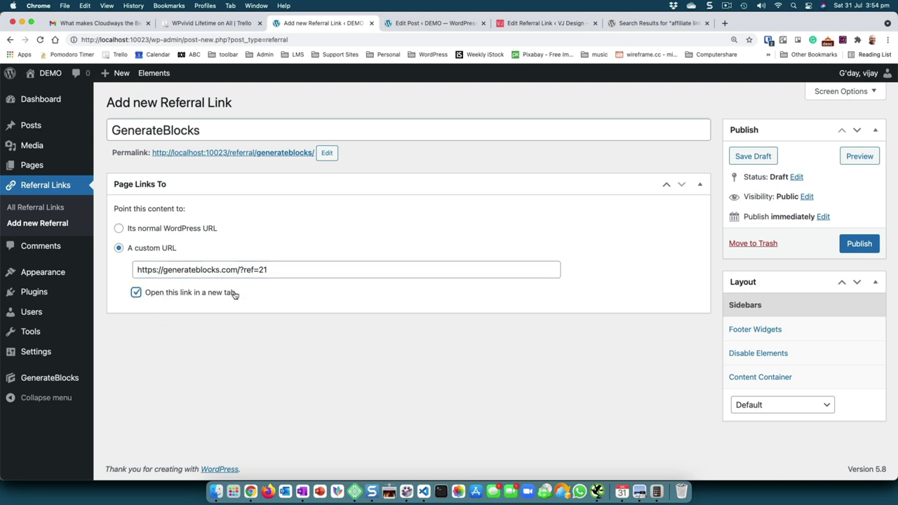
click(876, 247)
key(ctrl+Tab)
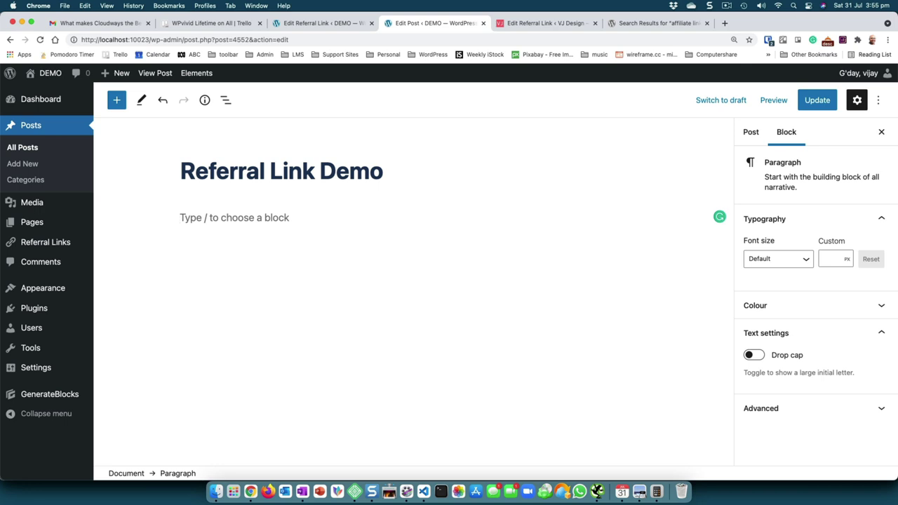
Add a 'Buy GeneretaeBlocks' paragraph and link it to the GenerateBlocks referral
text(Buy )
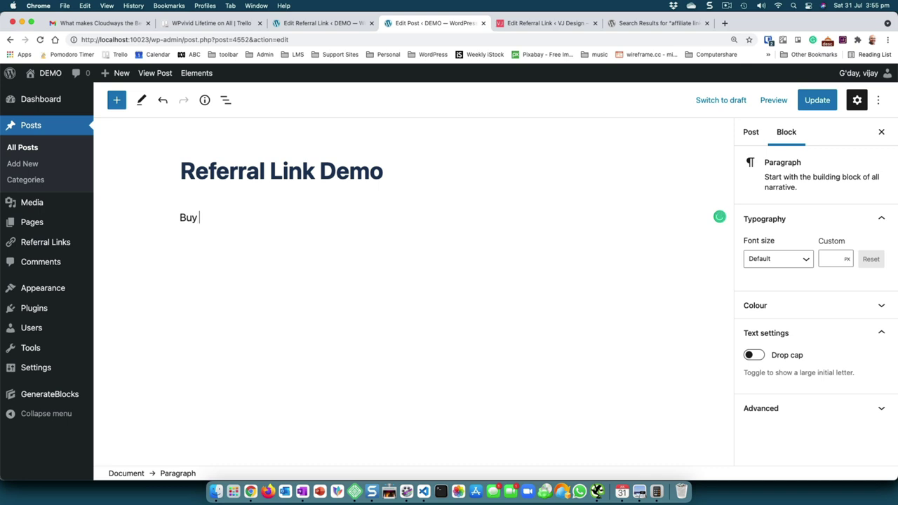
text(Generetae)
text(Blocks)
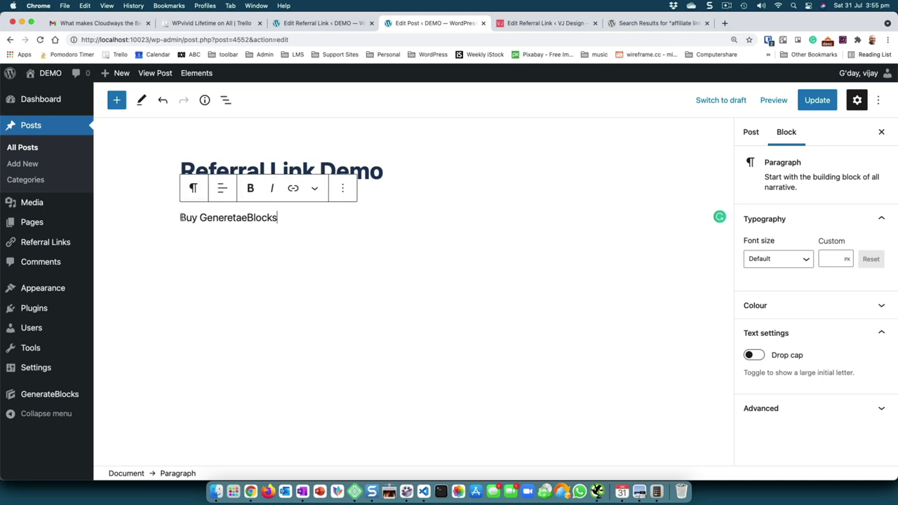
drag(181, 218, 277, 218)
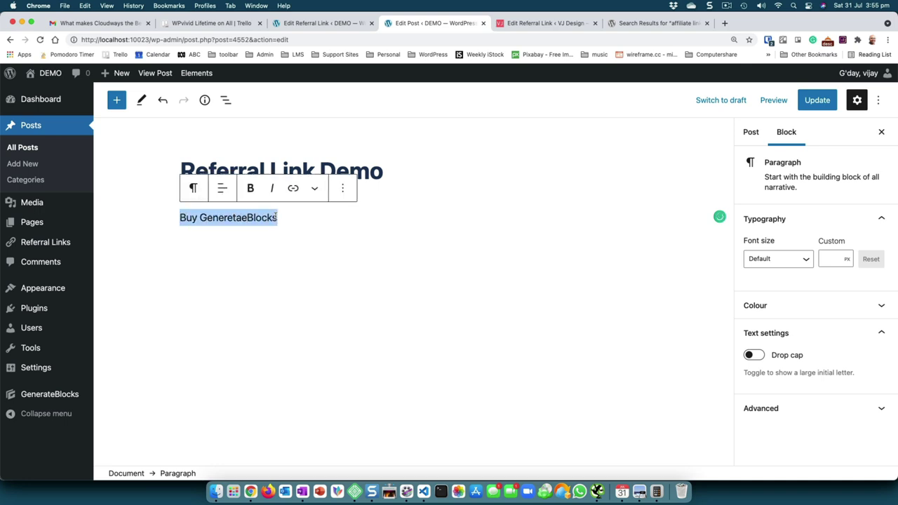
click(292, 196)
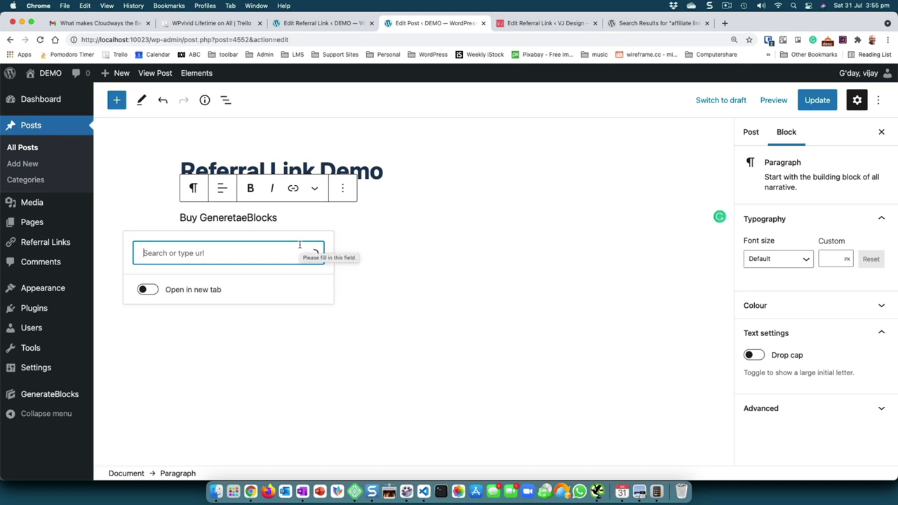
text(gene)
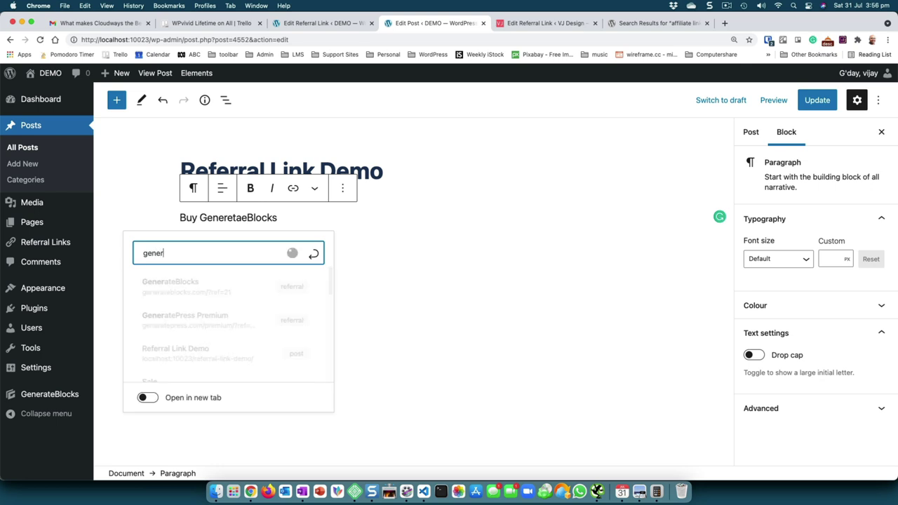
text(r)
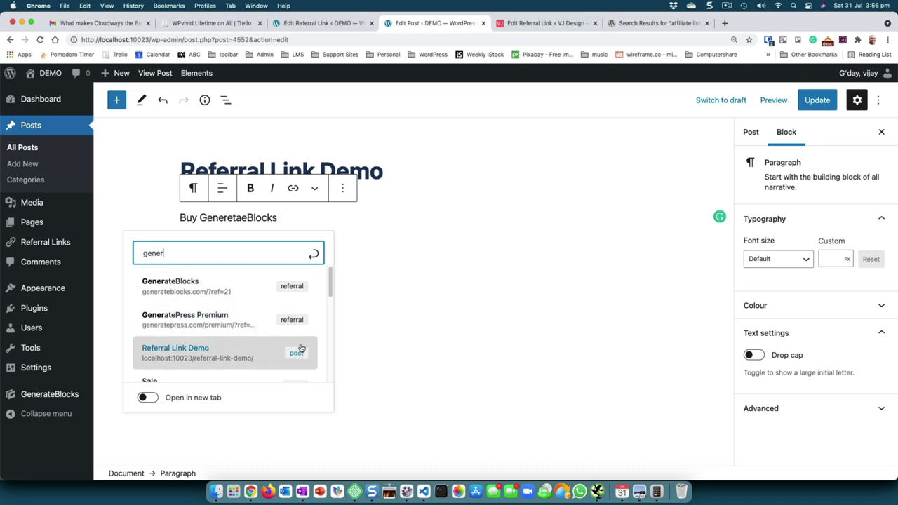
scroll(298, 347, down, 2)
scroll(291, 340, down, 2)
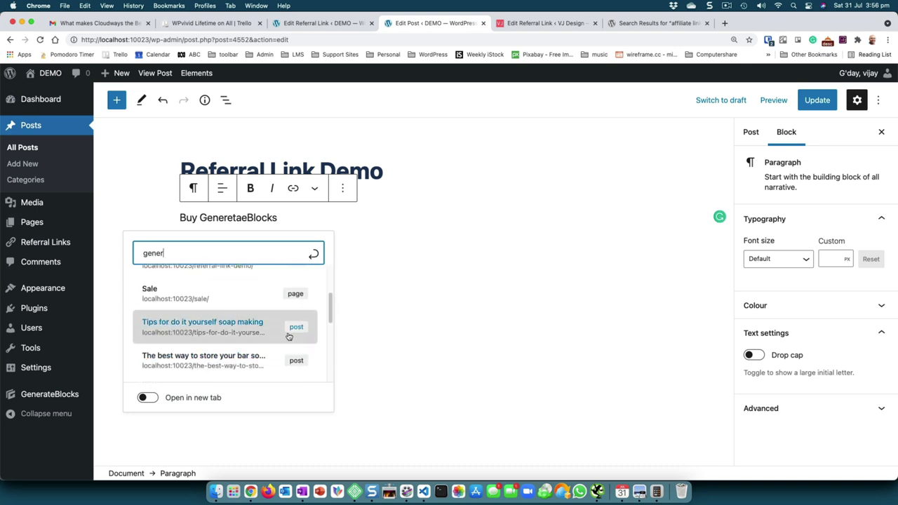
scroll(287, 337, up, 3)
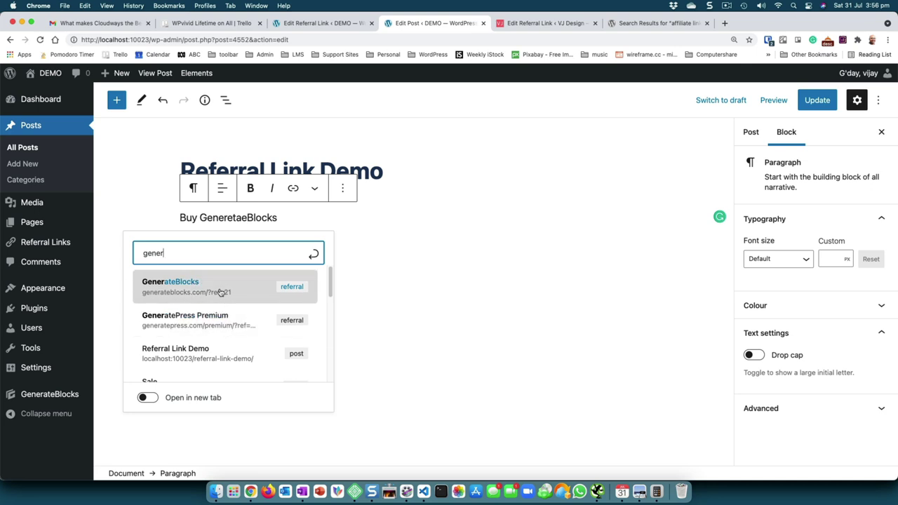
key(Escape)
click(227, 218)
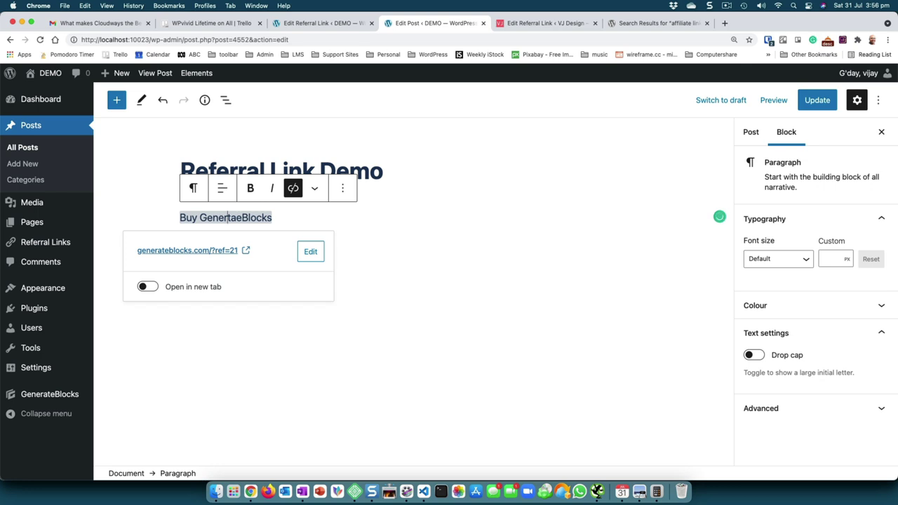
text(a)
Fix the typo so the linked paragraph reads 'Buy GenerateBlocks'
key(BackSpace)
key(BackSpace)
key(BackSpace)
text(ate)
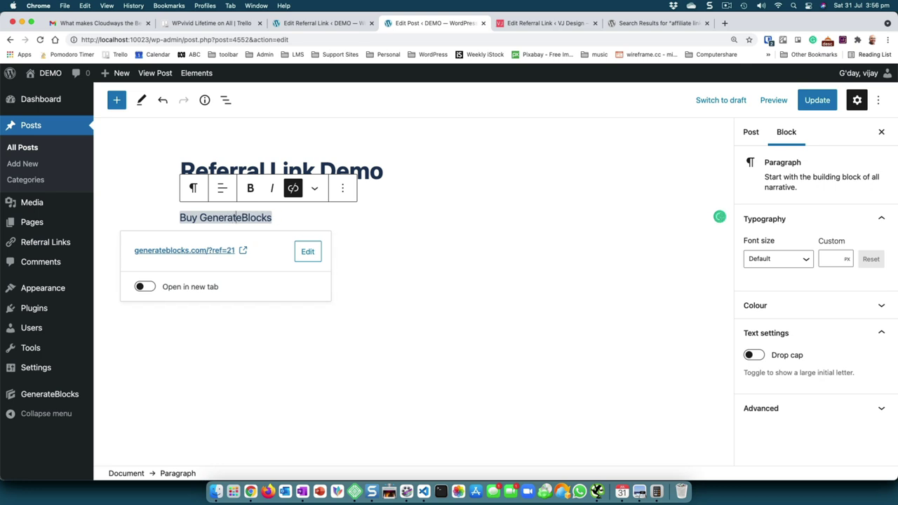
click(410, 293)
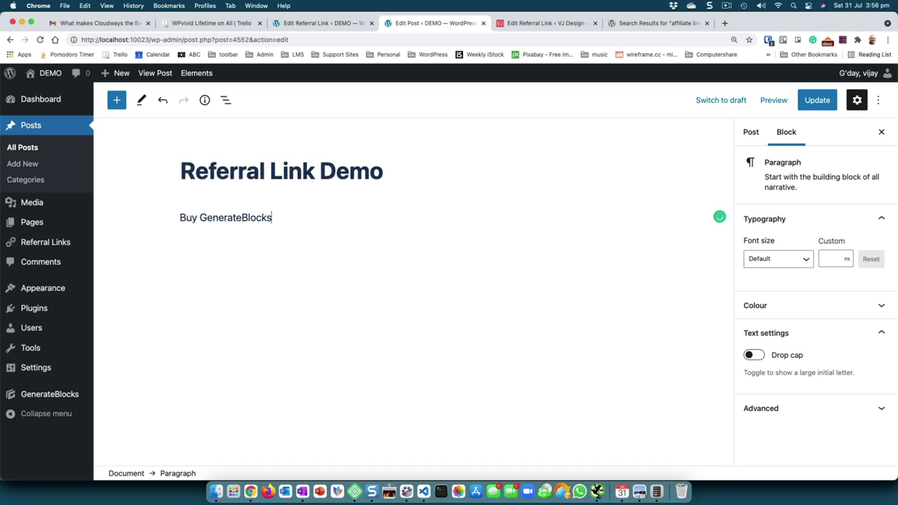
Insert a GenerateBlocks Buttons block below the paragraph using /bu
key(Return)
text(/b)
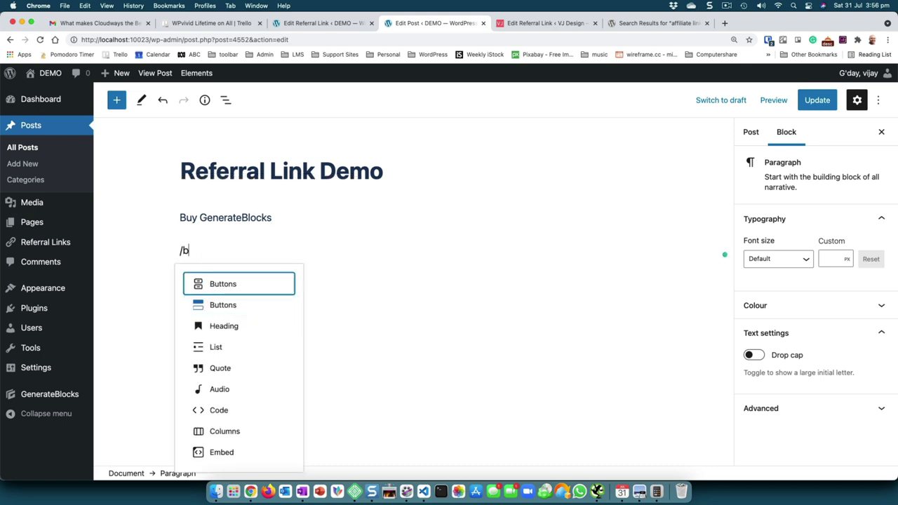
text(u)
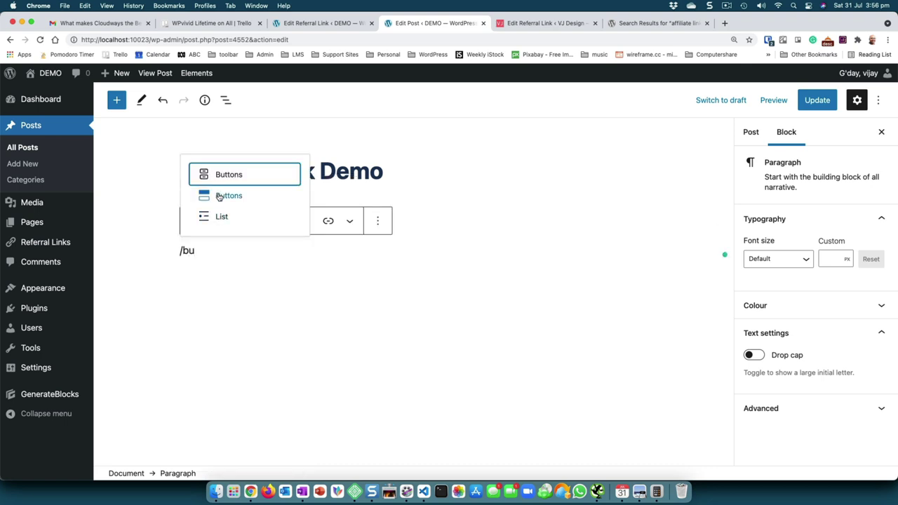
click(219, 195)
Relabel the button 'Buy GeneratePress Premium'
click(215, 260)
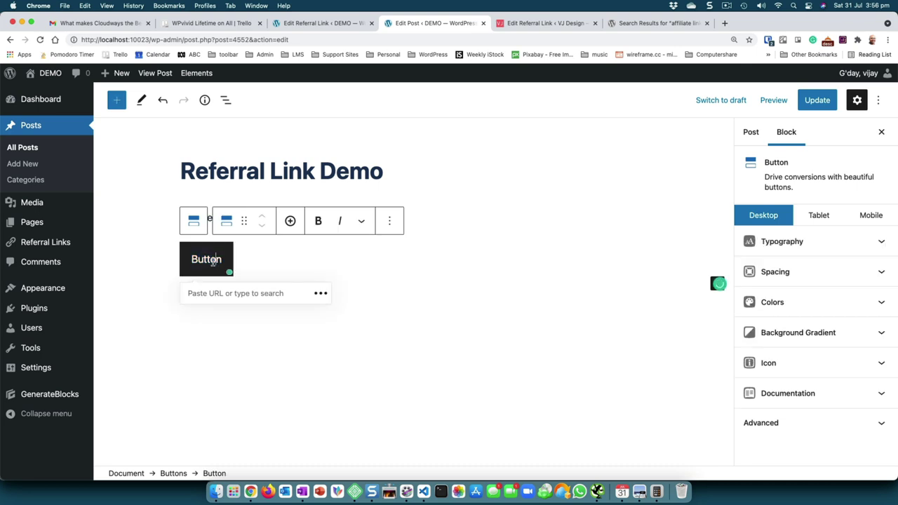
double_click(213, 262)
text(Buy )
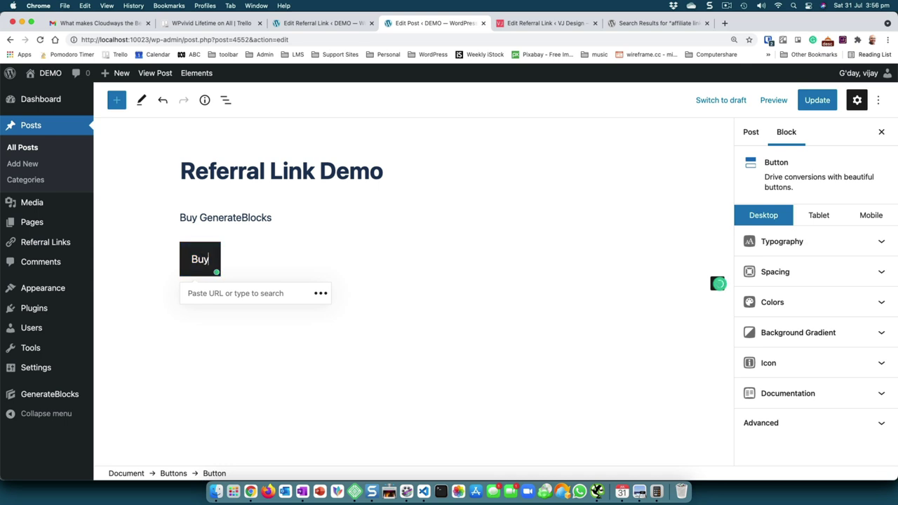
text(GP)
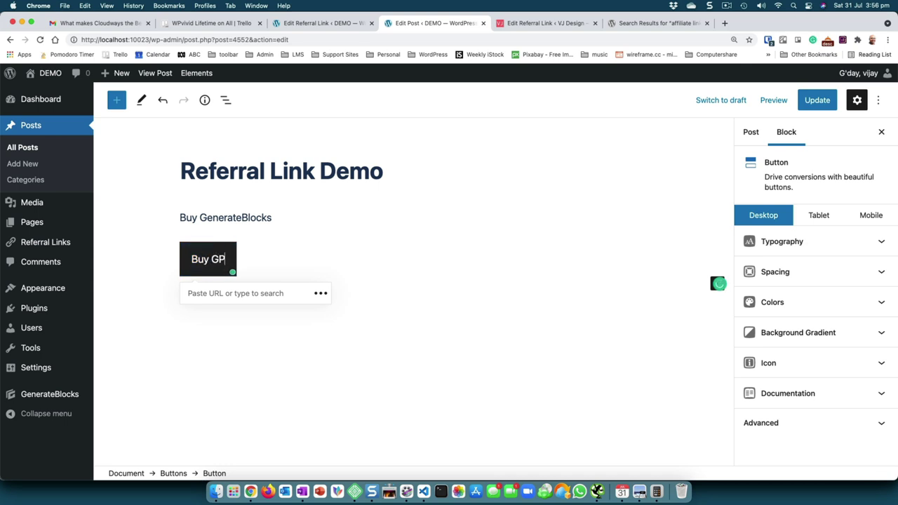
key(BackSpace)
text(enera)
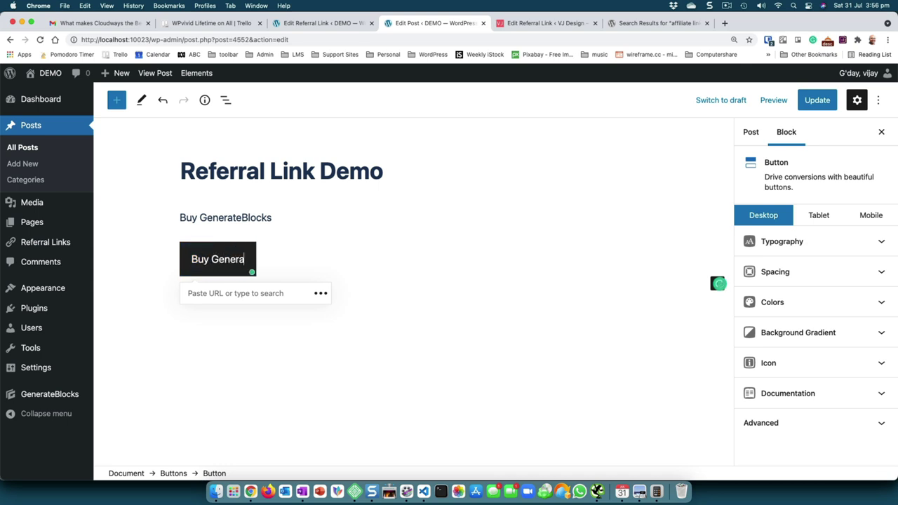
text(tePress)
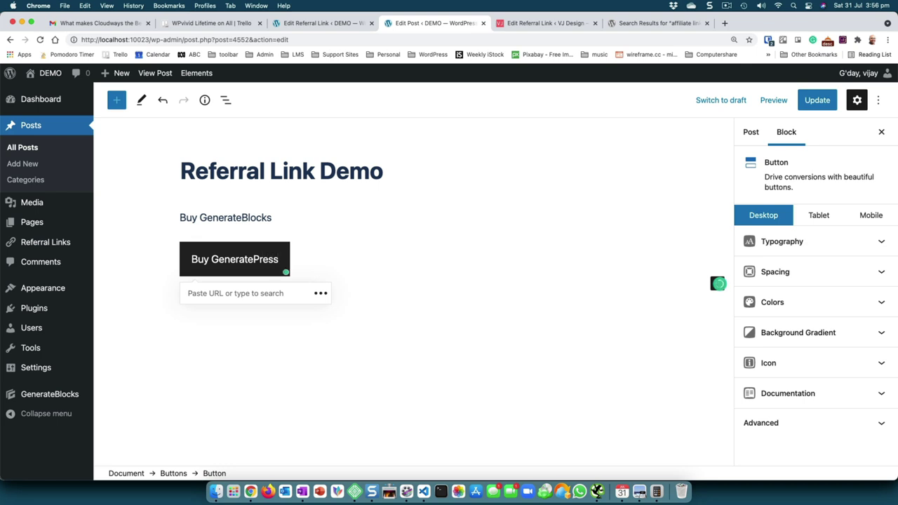
text( Theme)
key(BackSpace)
key(BackSpace)
key(BackSpace)
key(BackSpace)
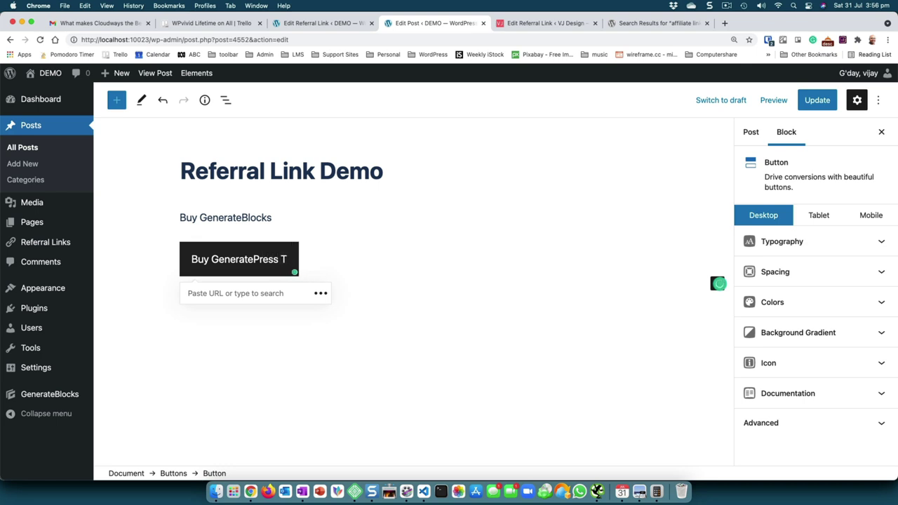
key(BackSpace)
text(Prem)
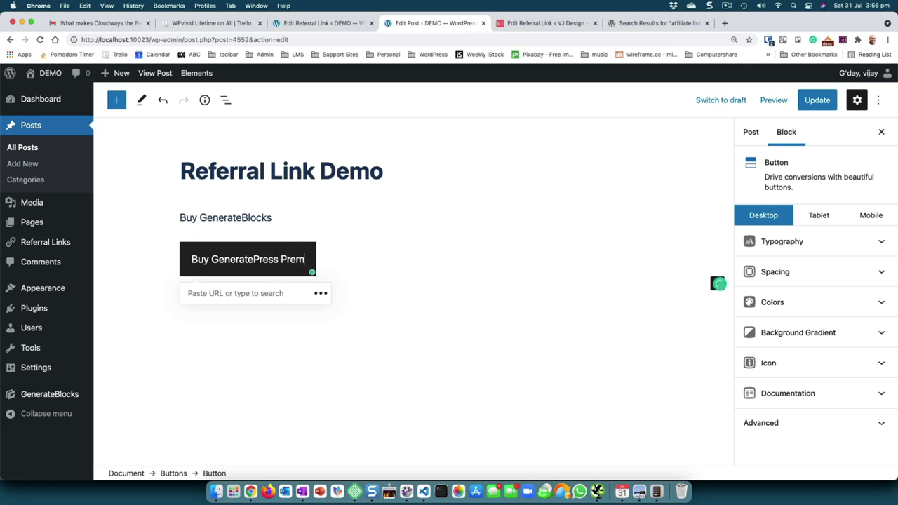
text(iun)
key(BackSpace)
Link the button to the GeneratePress Premium referral and save the post
text(m)
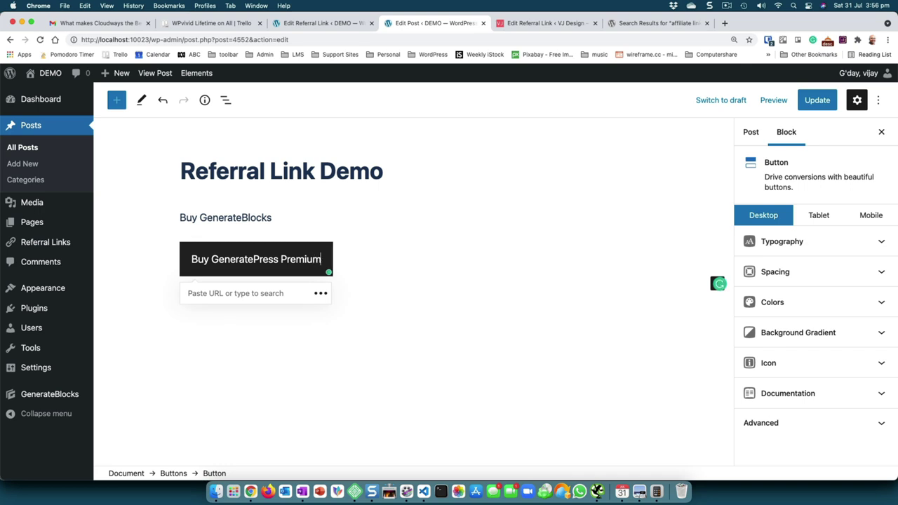
click(189, 292)
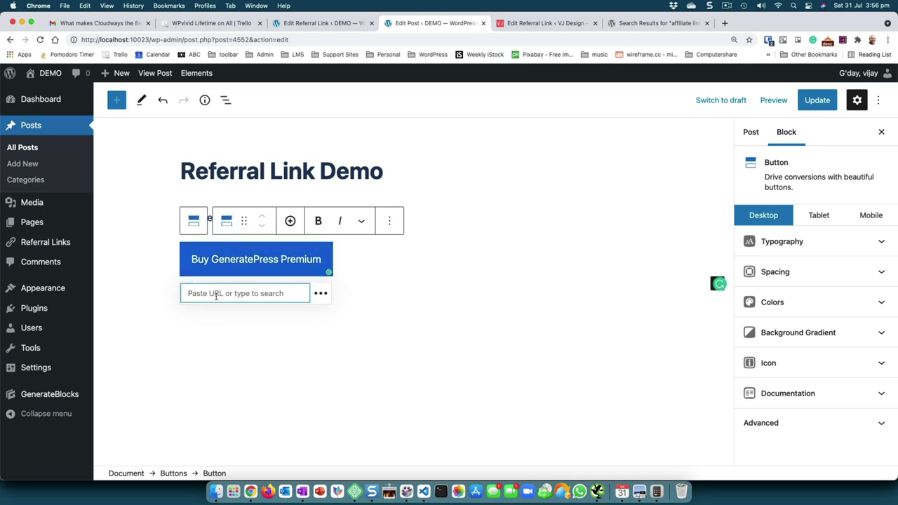
text(gener)
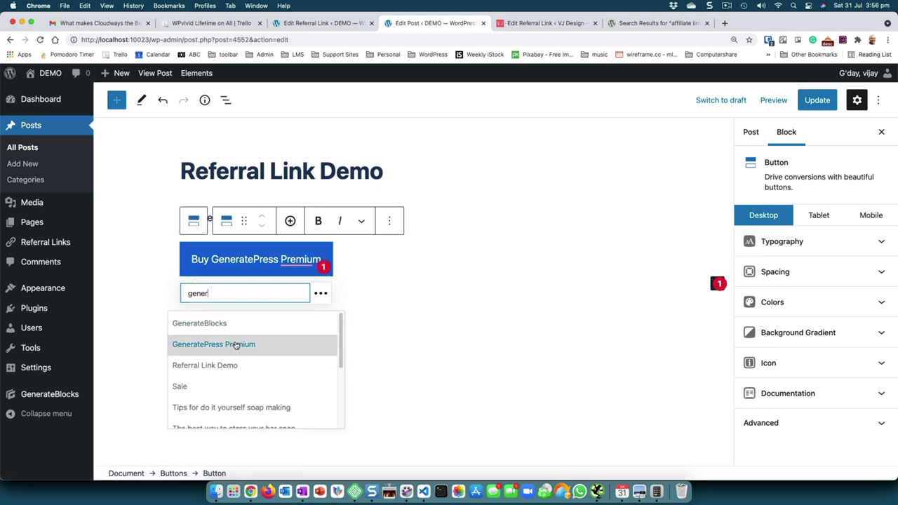
click(236, 344)
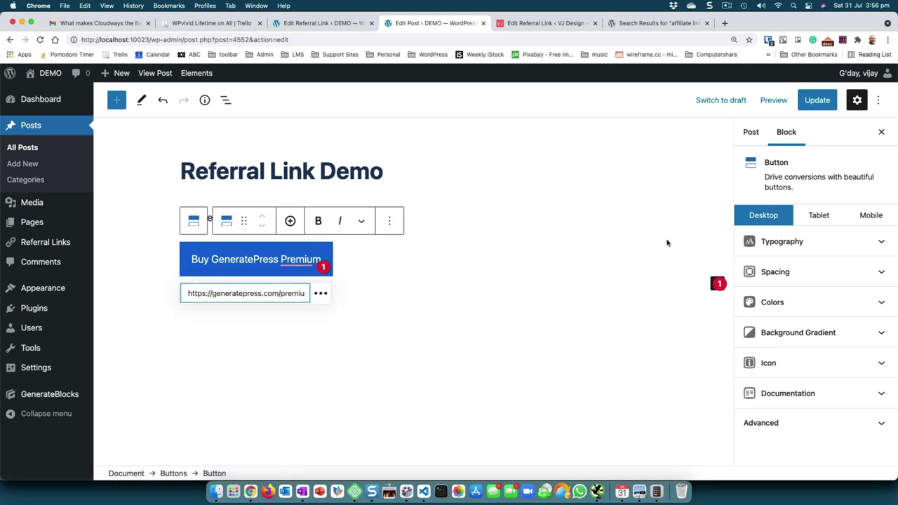
click(817, 101)
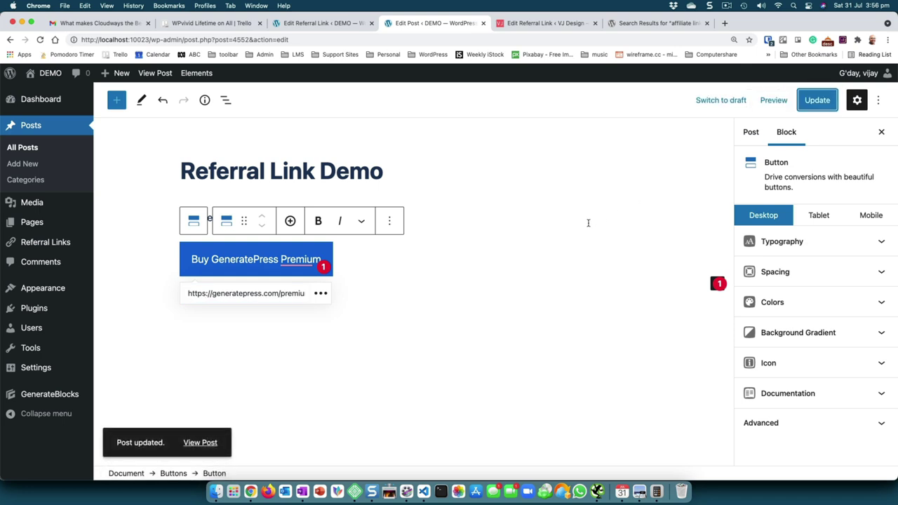
Make both the button and the Buy GenerateBlocks text link open in new tabs, then update
click(252, 259)
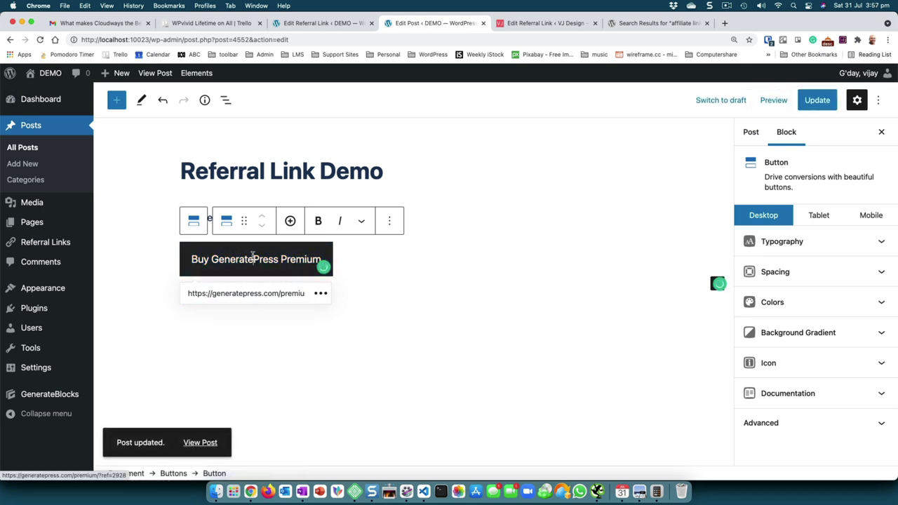
click(320, 293)
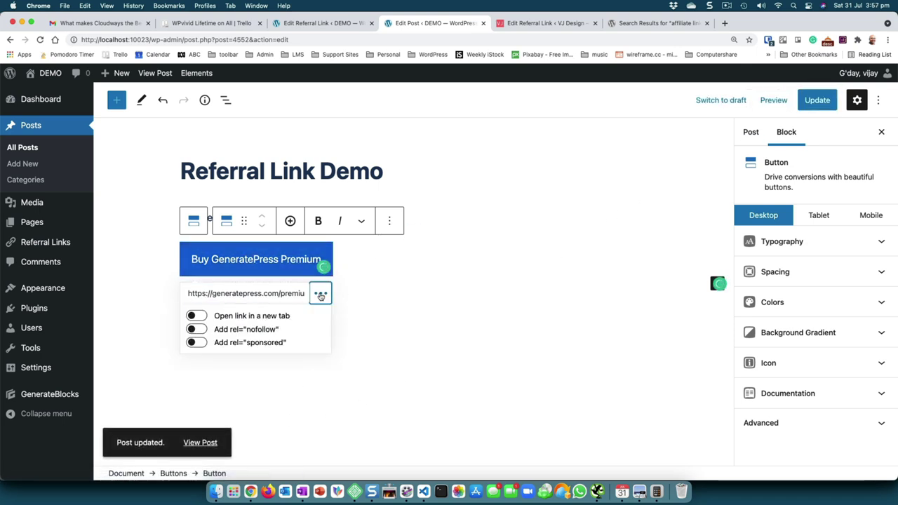
click(197, 316)
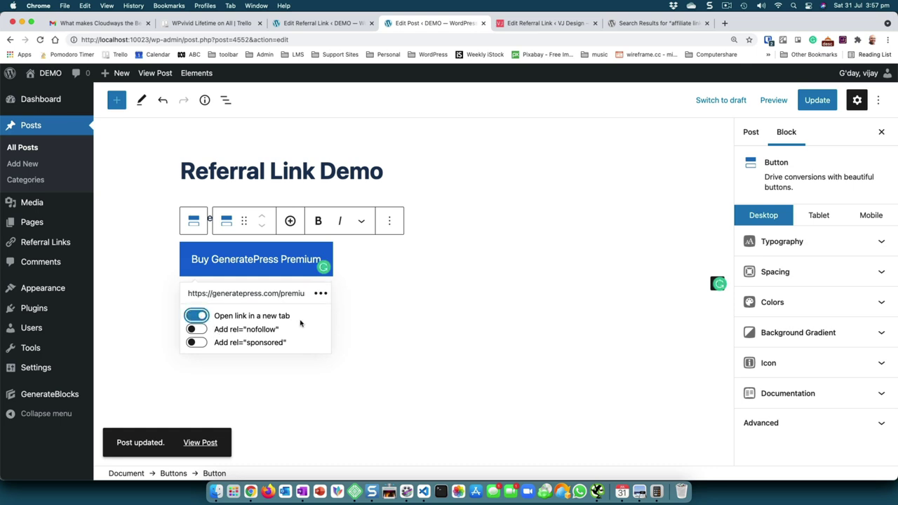
click(449, 224)
click(225, 218)
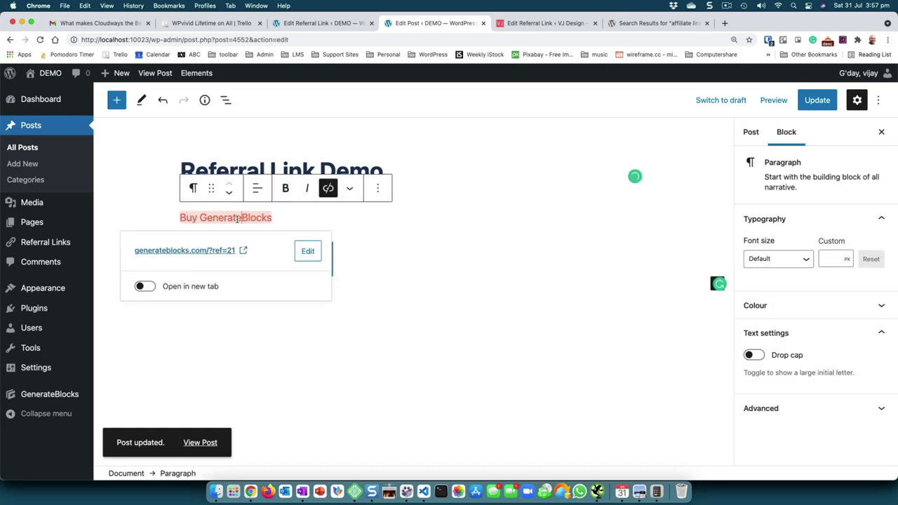
click(170, 291)
click(817, 100)
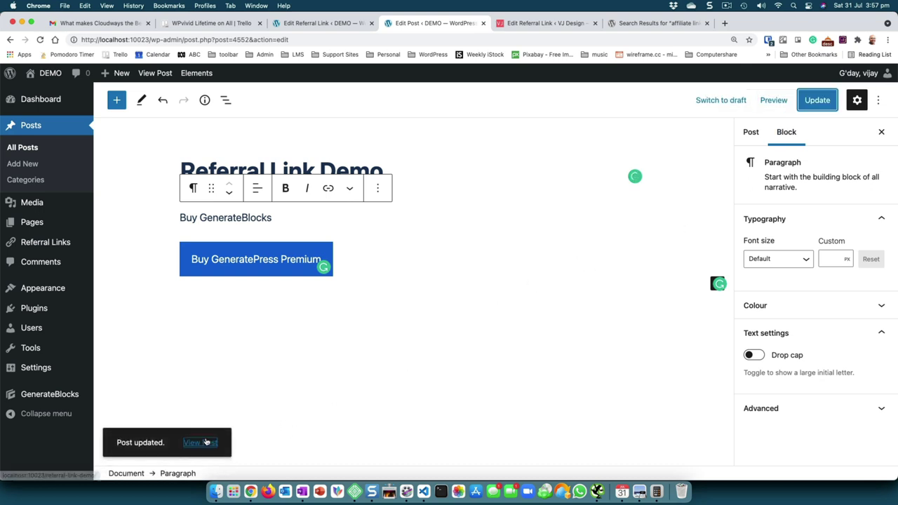
On the live post, confirm both links open their referral URLs in new tabs
click(206, 443)
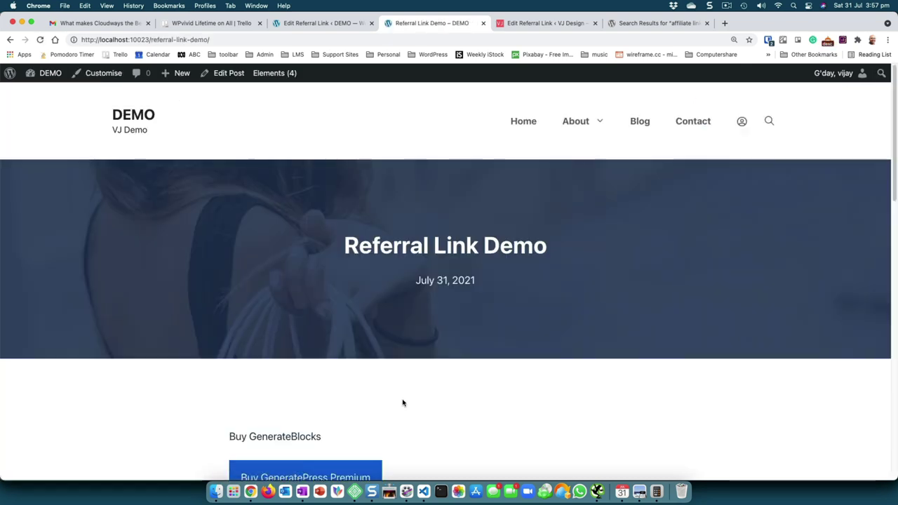
scroll(403, 400, down, 3)
scroll(401, 393, down, 4)
scroll(401, 390, up, 2)
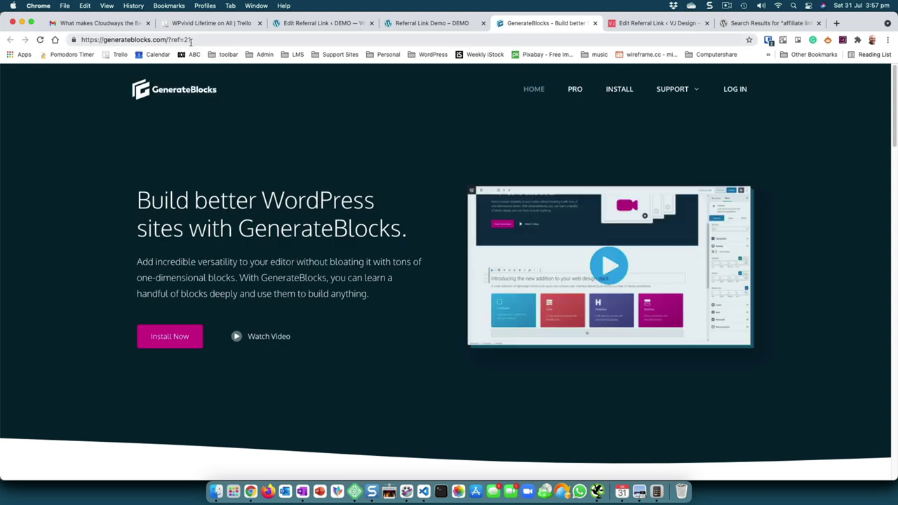
click(197, 40)
click(477, 24)
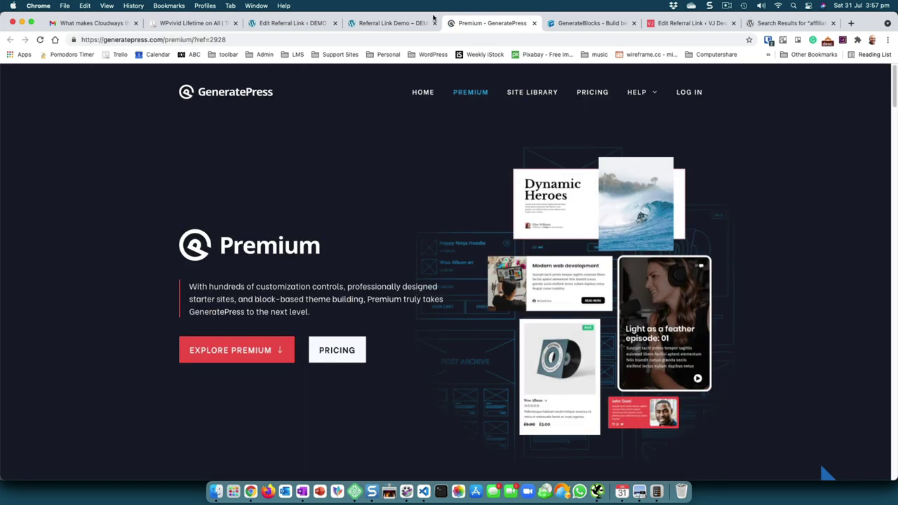
click(407, 23)
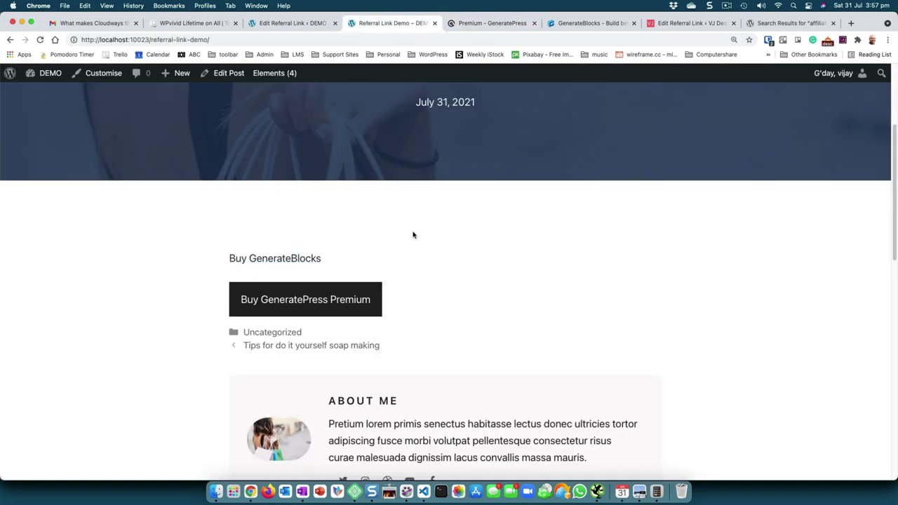
scroll(414, 235, up, 5)
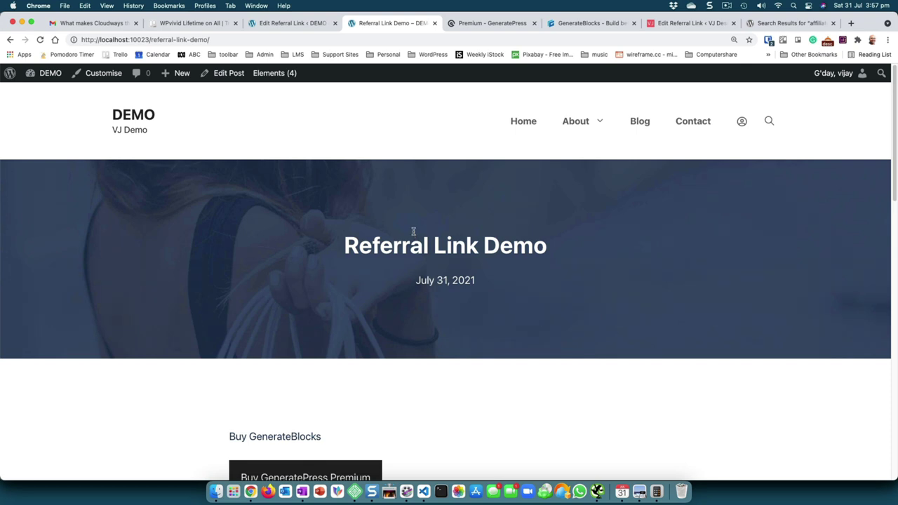